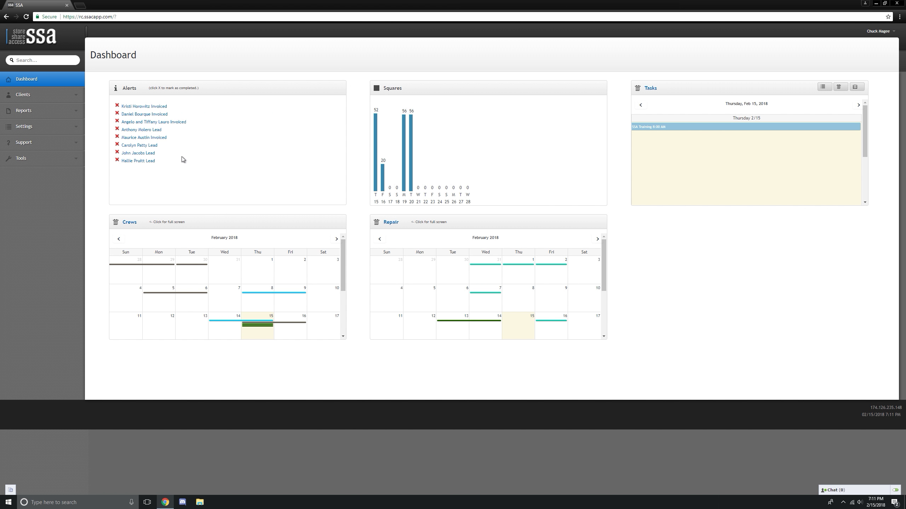
Step: Search the sidebar for the client's surname and open their record from the suggestions
click(63, 58)
text(magee)
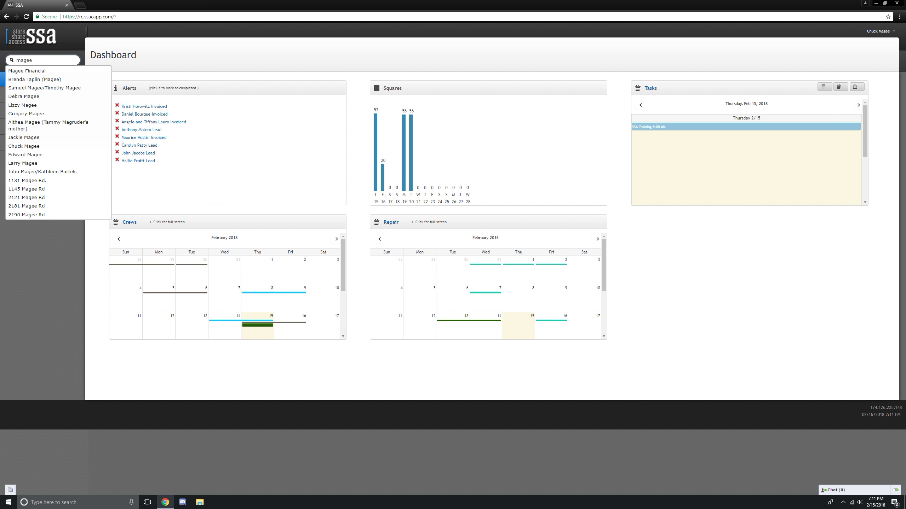
click(48, 146)
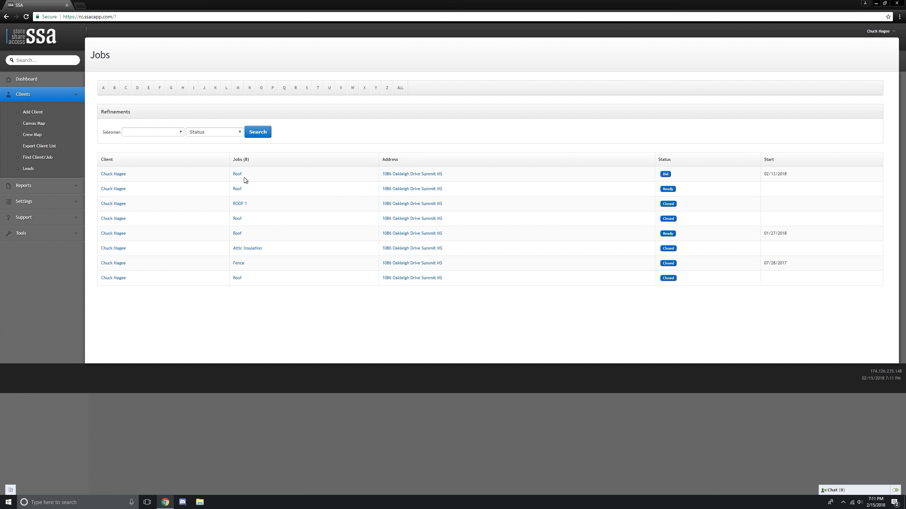
Step: Open the client's Bid-status Roof job ($1,300 balance due) and start a new change order
click(237, 174)
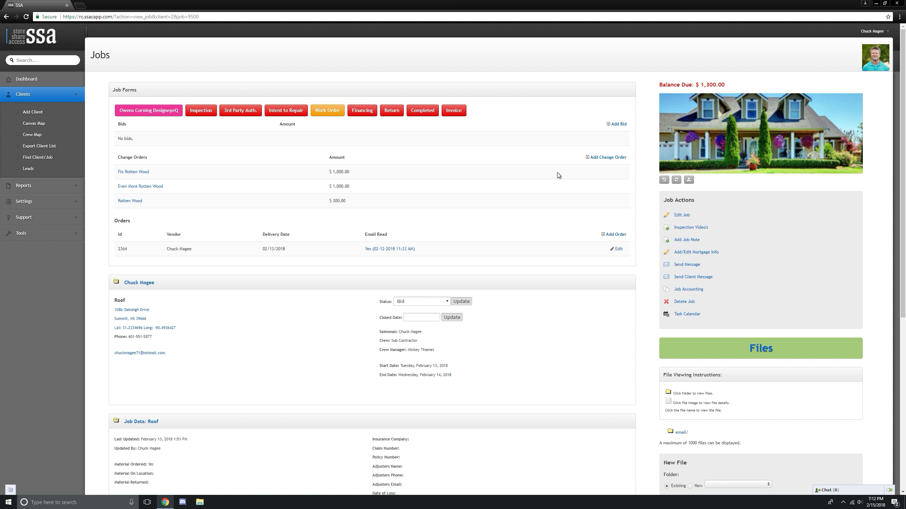
click(608, 158)
Step: Name the change order 'Drip Edge' with the scope 'Client decided to do drip edge'
click(250, 114)
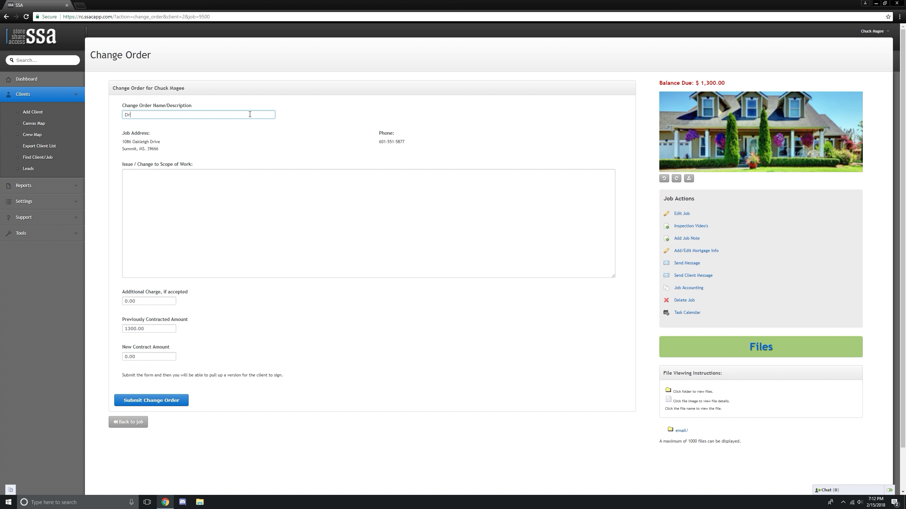
text(Drip Edge)
click(275, 176)
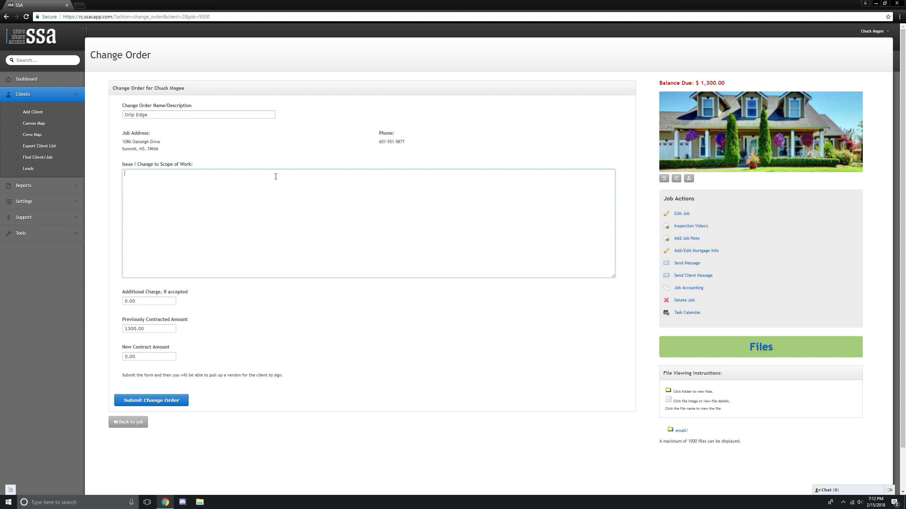
text(Client decided to do drip edge)
Step: Add a $200 additional charge, set the new contract amount to 1500.00, and submit
click(141, 302)
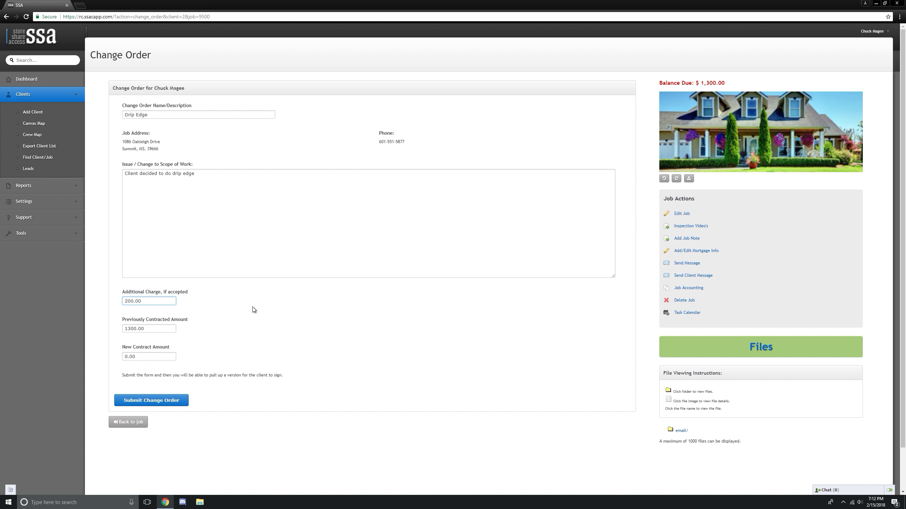
click(205, 343)
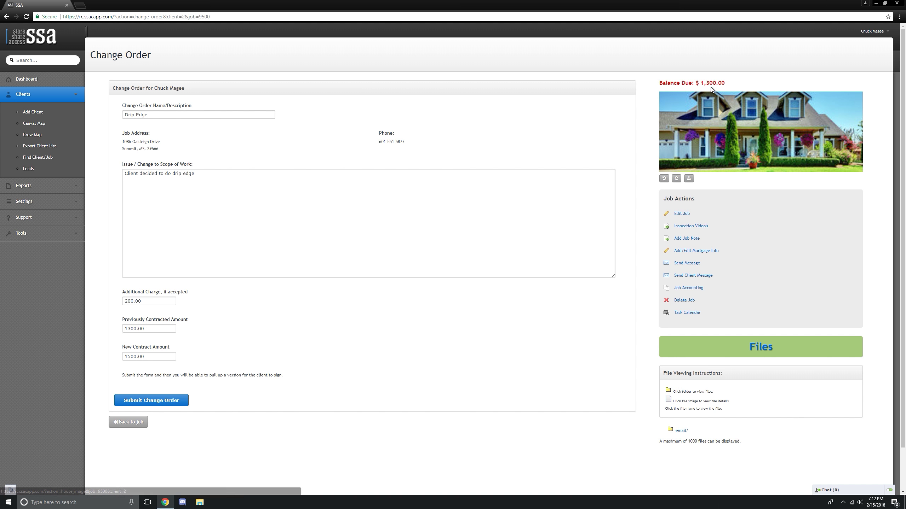
click(137, 399)
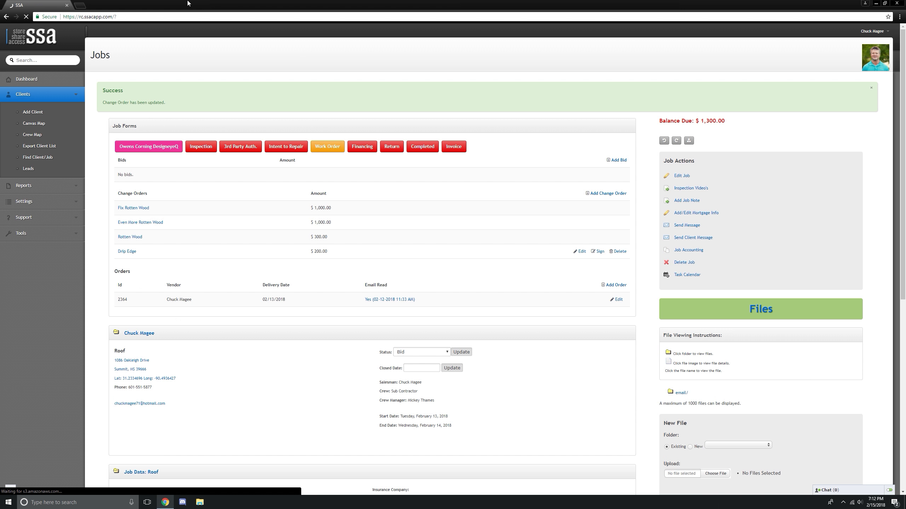
click(80, 5)
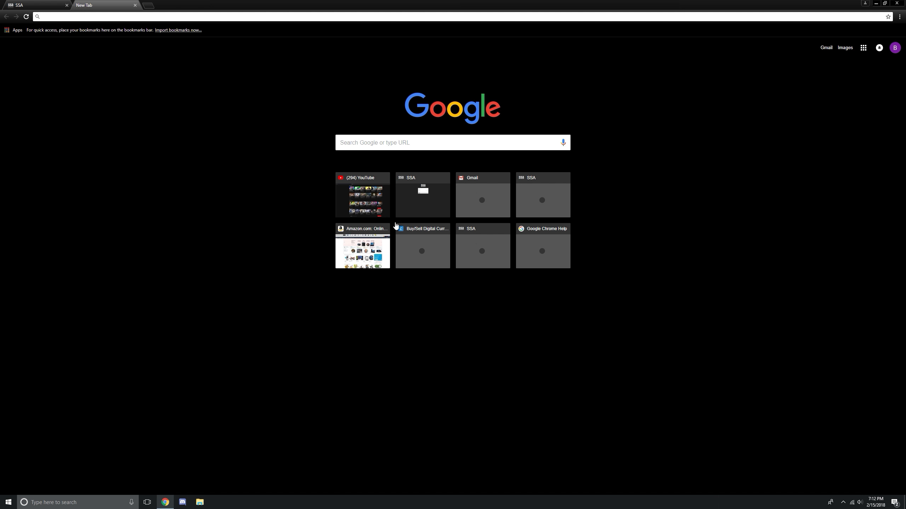
Step: Go to client.ssacapp.com in the new tab and log in with the autofilled credentials
click(420, 207)
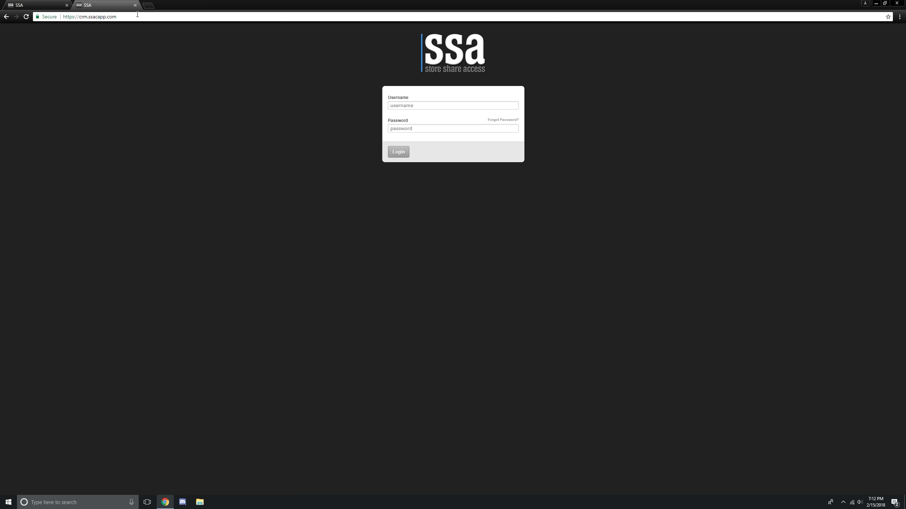
click(130, 19)
text(client)
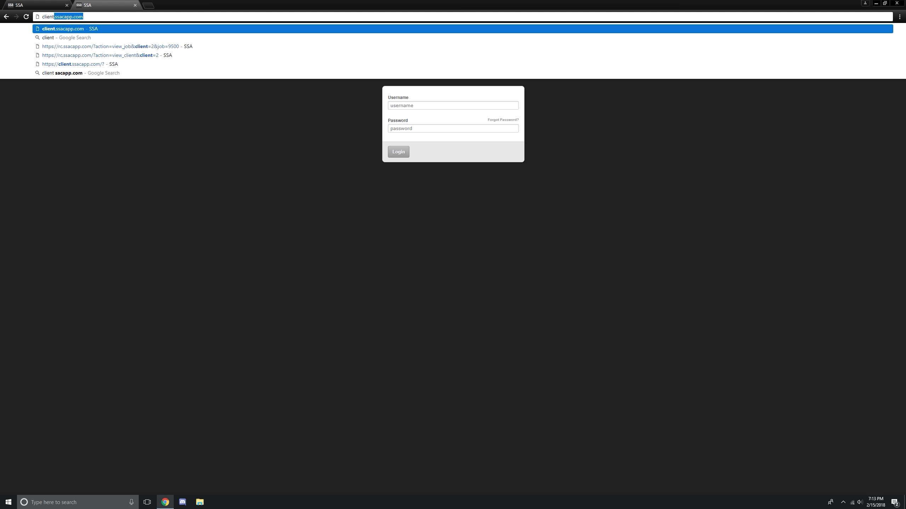
key(Return)
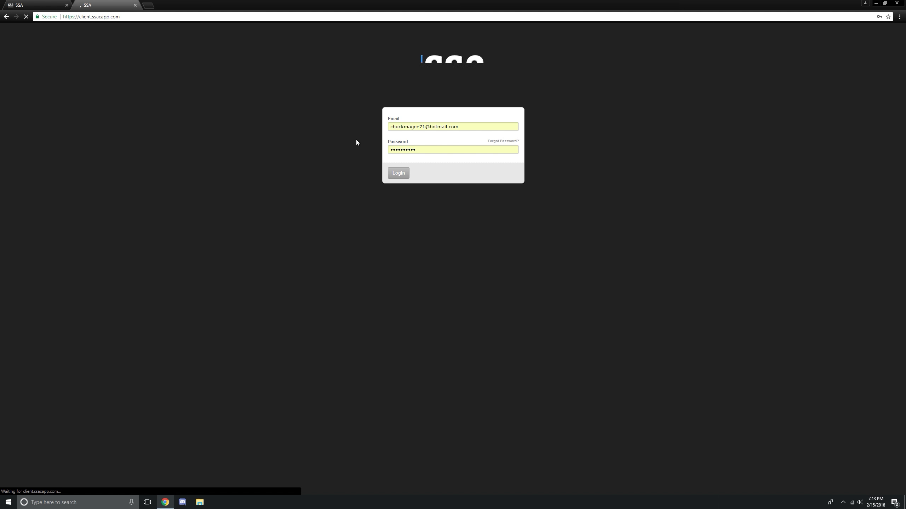
click(397, 175)
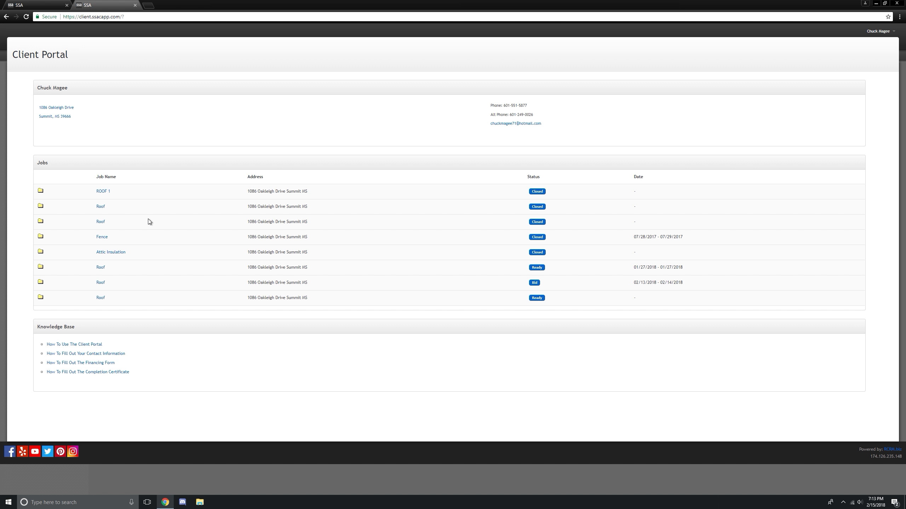
Step: Open the Bid-status Roof job in the portal and bring up the Drip Edge change order for signing
click(101, 282)
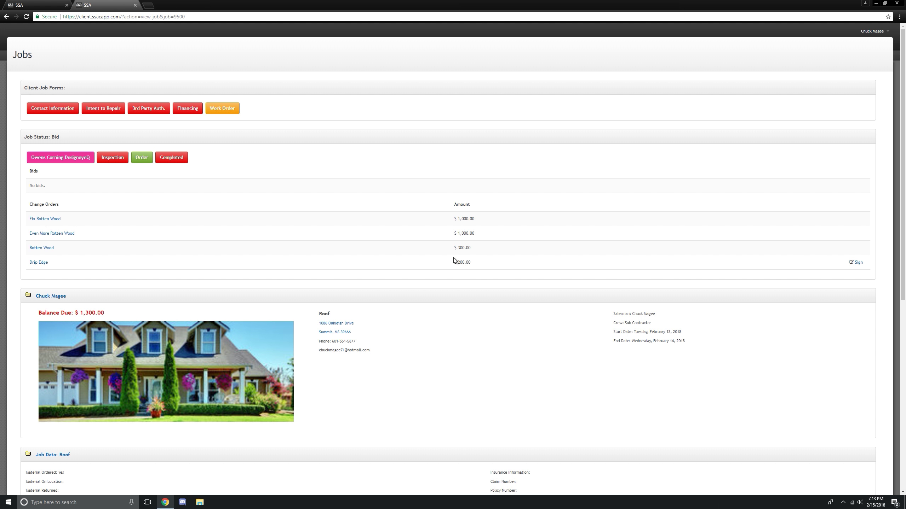
click(856, 262)
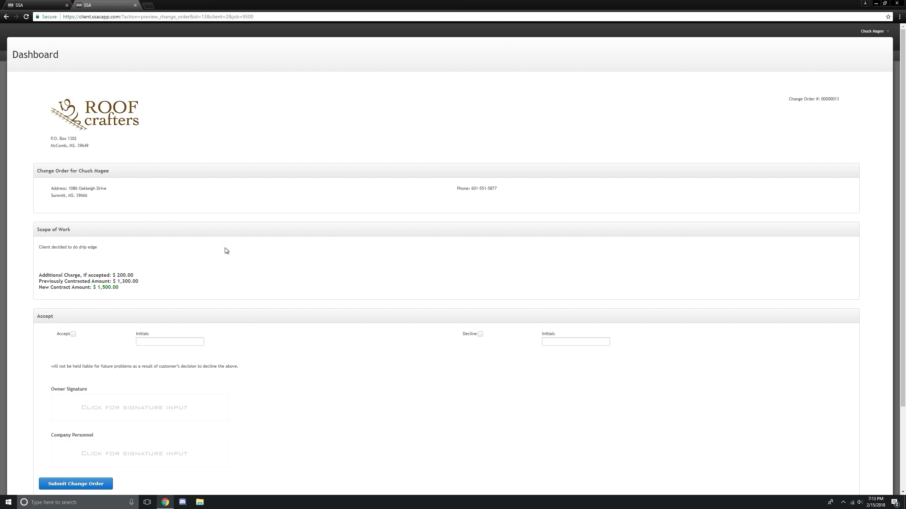
scroll(226, 248, down, 3)
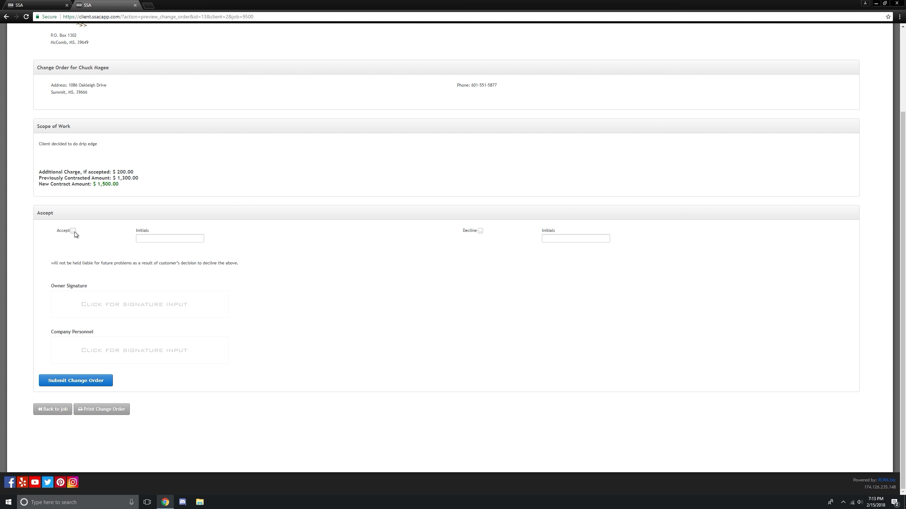
Step: Initial the Drip Edge change order CM, add the owner signature, and submit it
click(197, 239)
text(CM)
click(157, 313)
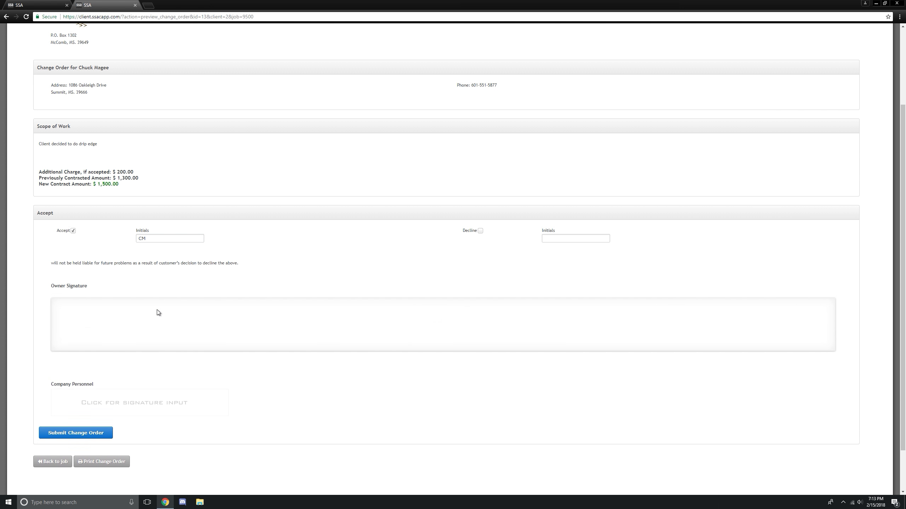
mouse_move(141, 319)
mouse_down()
mouse_move(263, 320)
mouse_move(230, 320)
mouse_up()
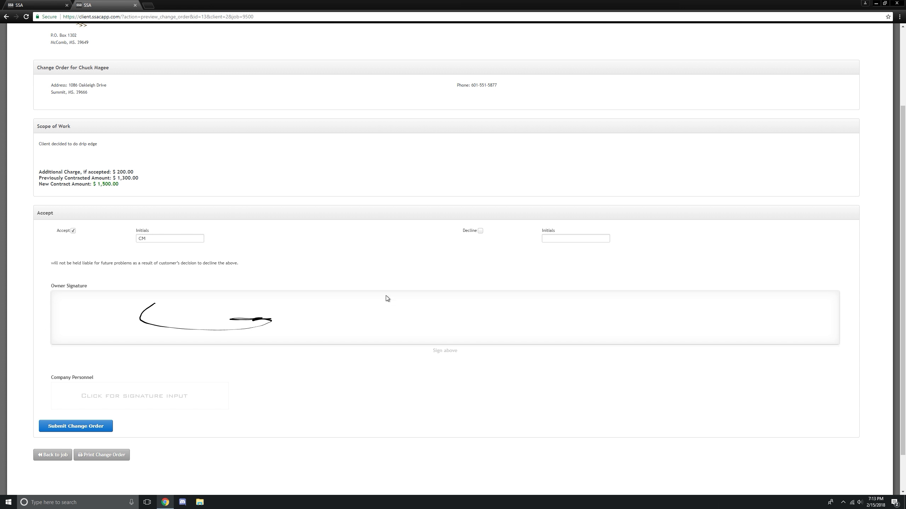
mouse_move(431, 311)
mouse_down()
mouse_move(631, 320)
mouse_move(382, 334)
mouse_up()
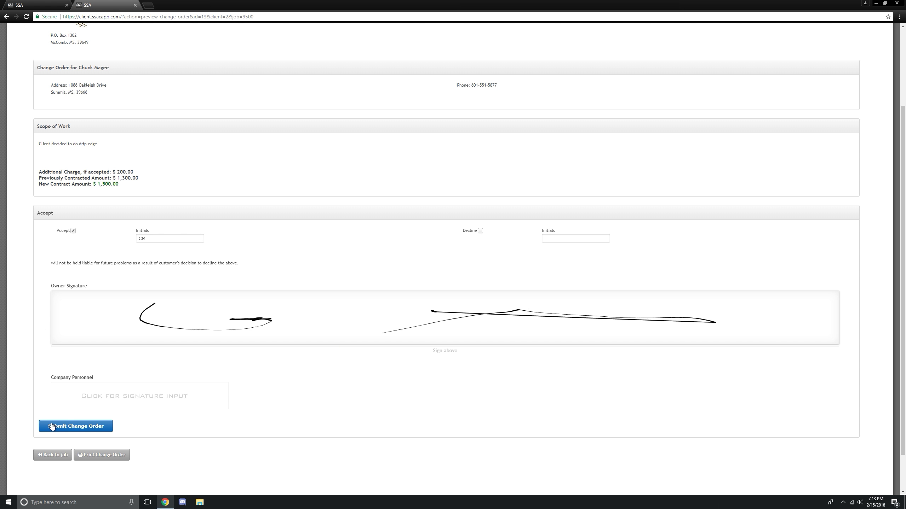
click(96, 427)
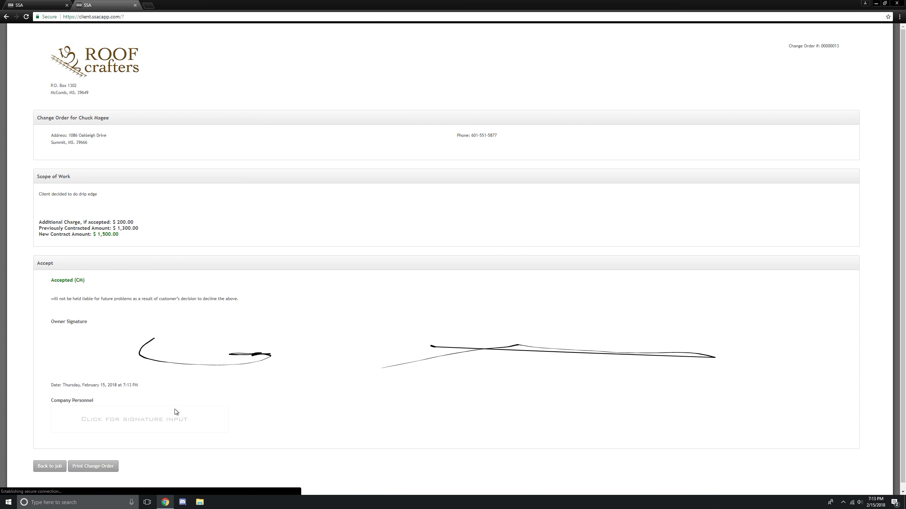
click(48, 467)
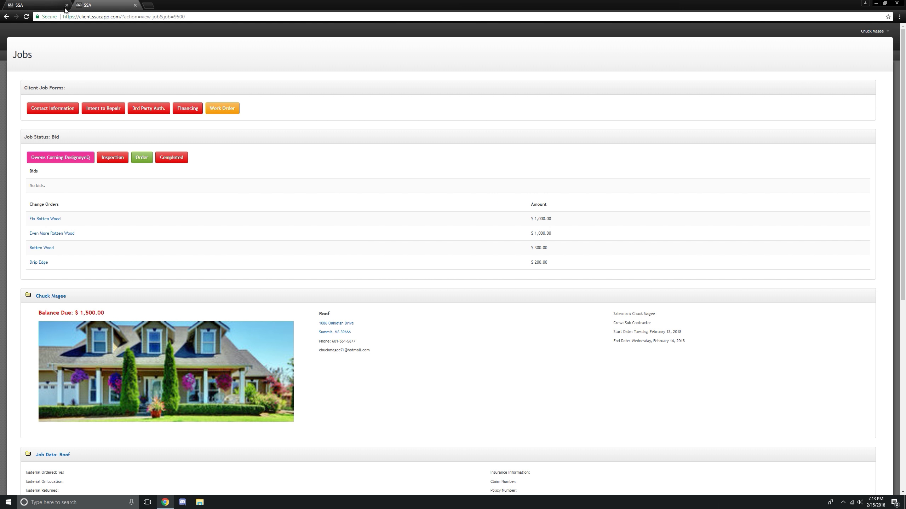
key(ctrl+shift+Tab)
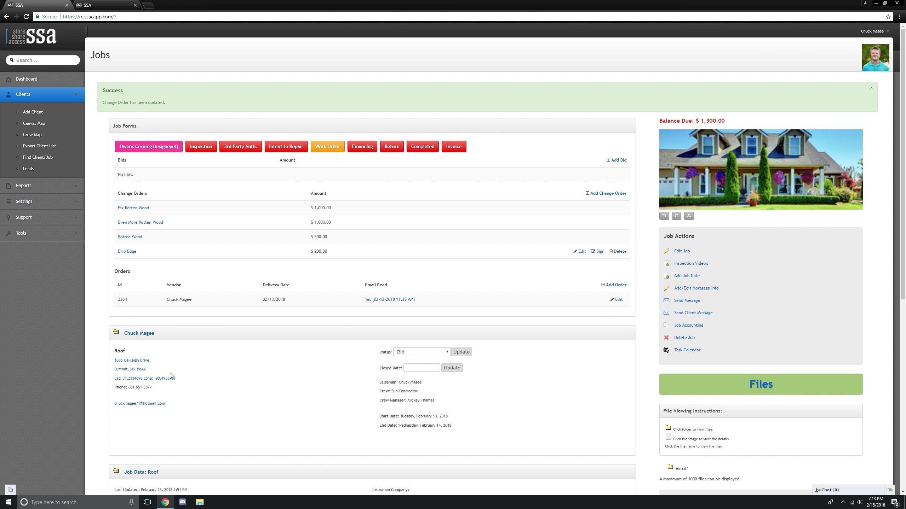
Step: Reopen the client's Bid Roof job and the Drip Edge change order for company signing
click(139, 333)
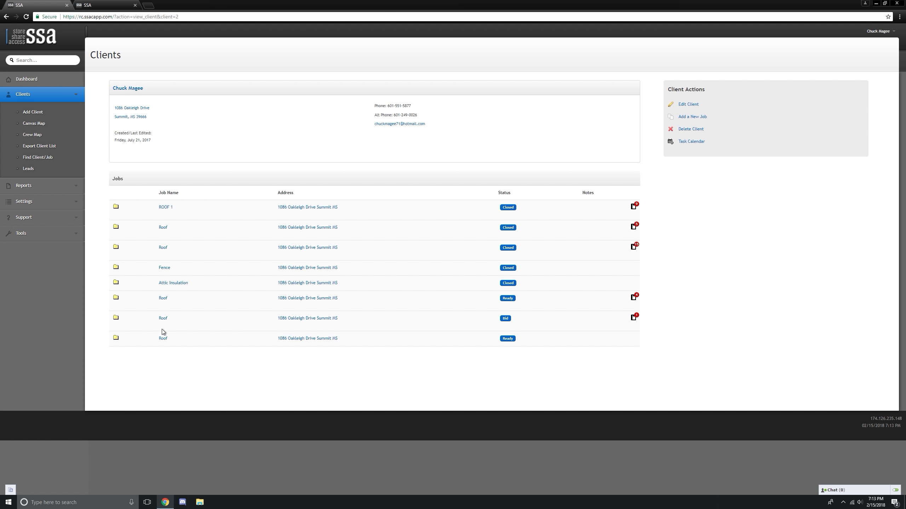
click(162, 318)
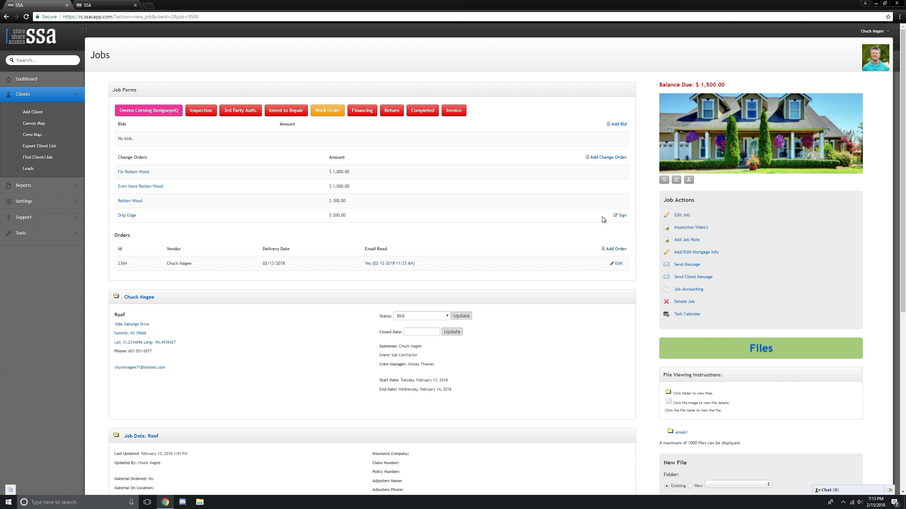
click(620, 215)
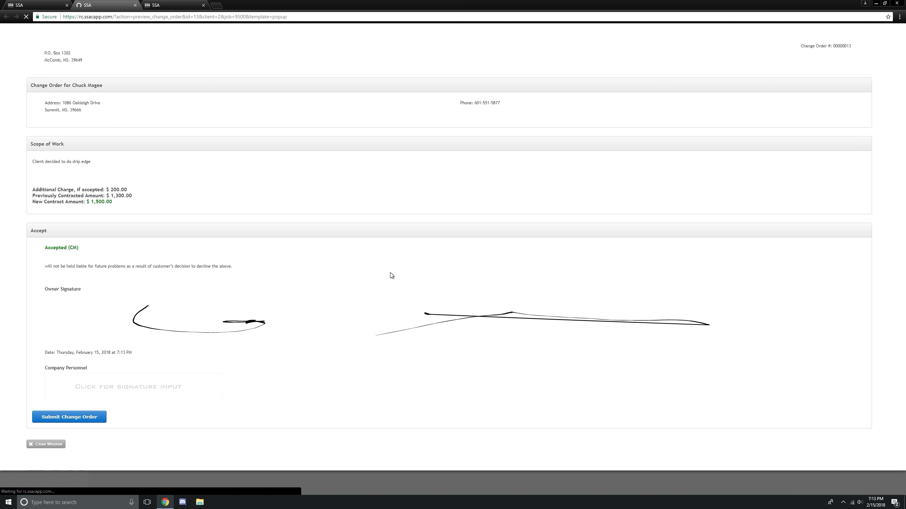
Step: Sign the Drip Edge change order as company personnel, submit it, and close the window
click(138, 422)
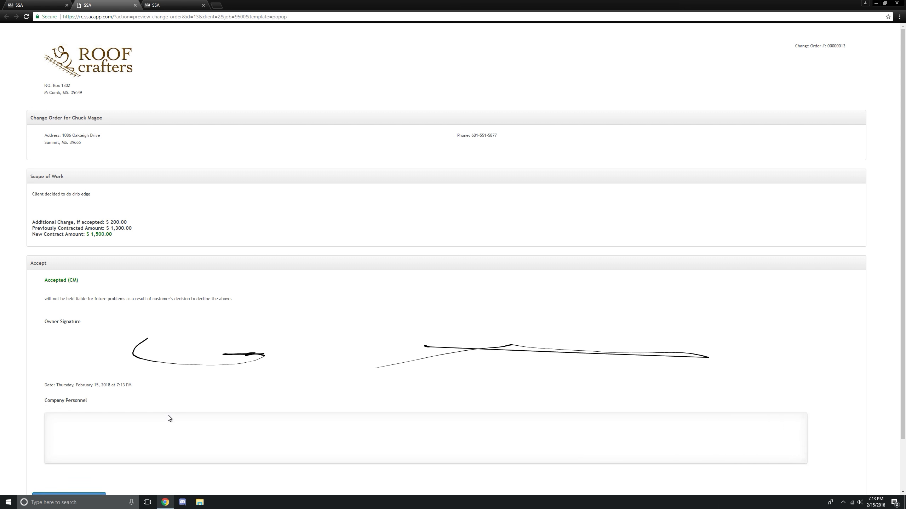
mouse_move(161, 422)
mouse_down()
mouse_move(158, 432)
mouse_move(358, 428)
mouse_up()
scroll(124, 444, down, 2)
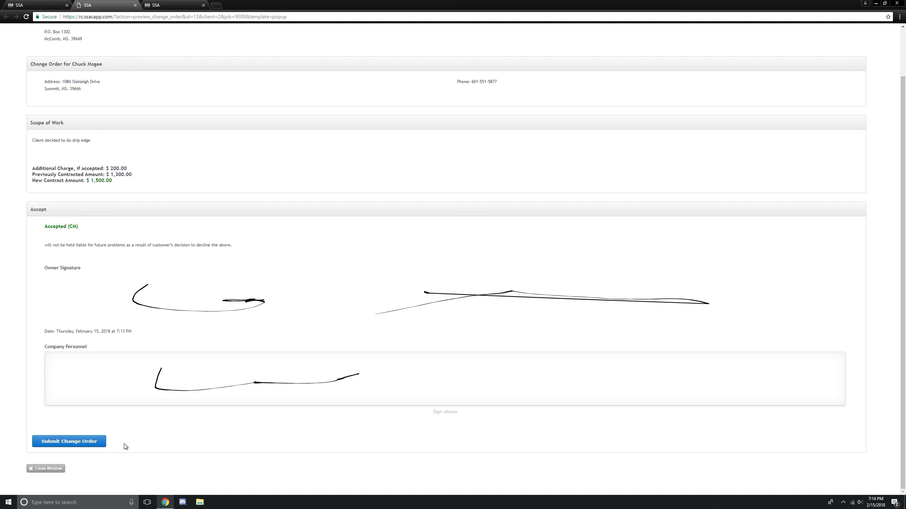
click(76, 442)
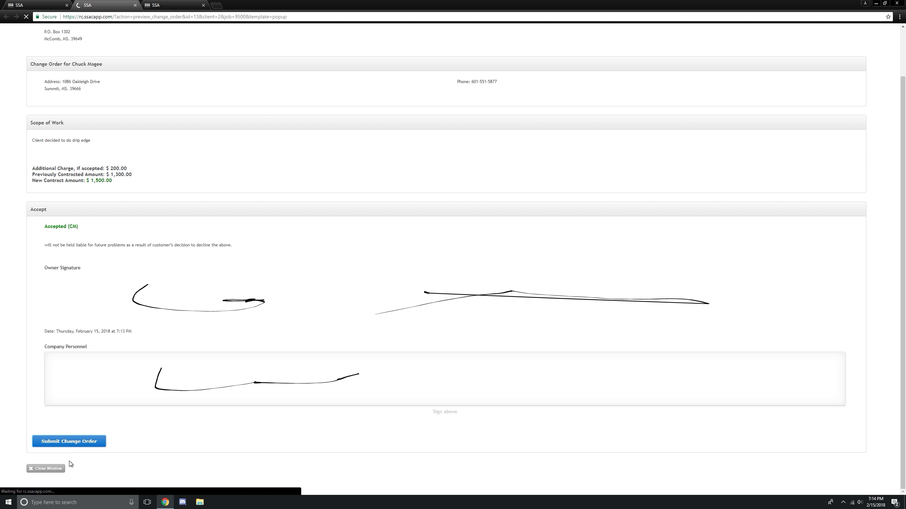
scroll(85, 443, down, 1)
click(43, 472)
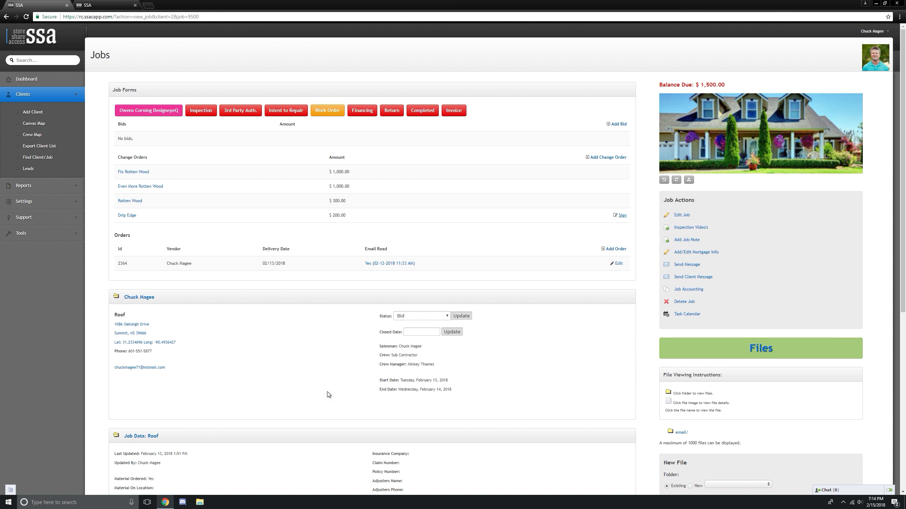
Step: Reopen the Roof job from the client's record to confirm the $1,500 balance due
click(147, 298)
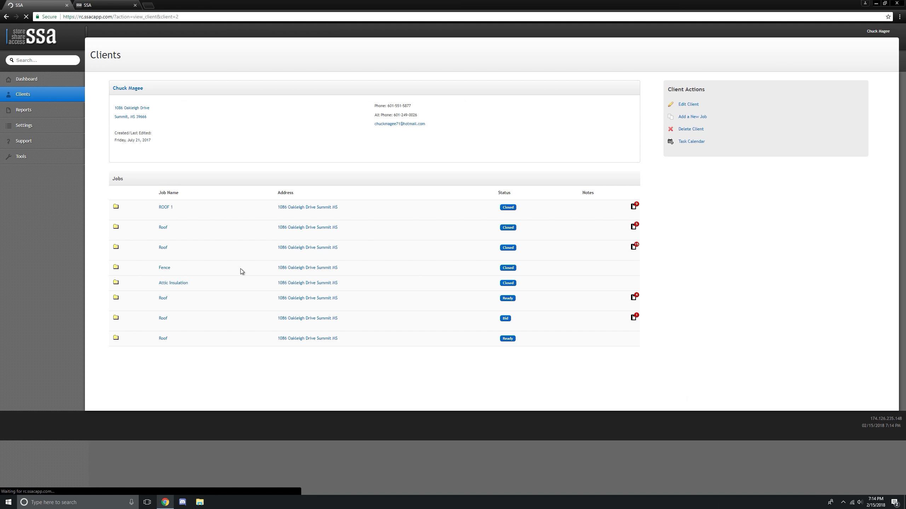
click(166, 318)
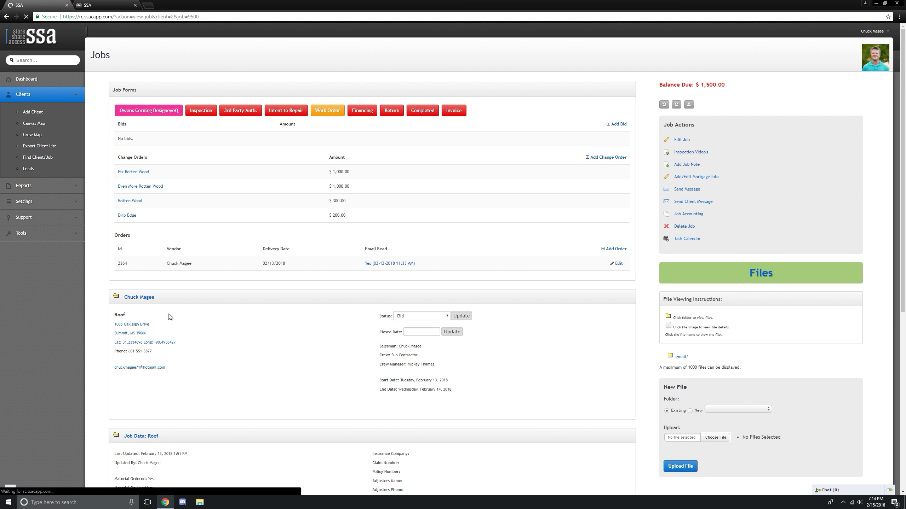